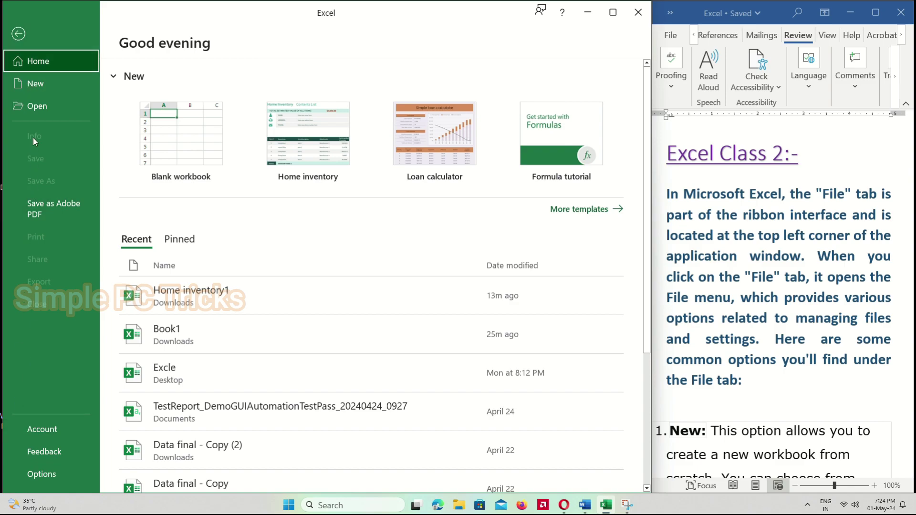
- Browse the templates available for creating a new workbook, including calendars, budgets, schedules and invoices
left_click(39, 84)
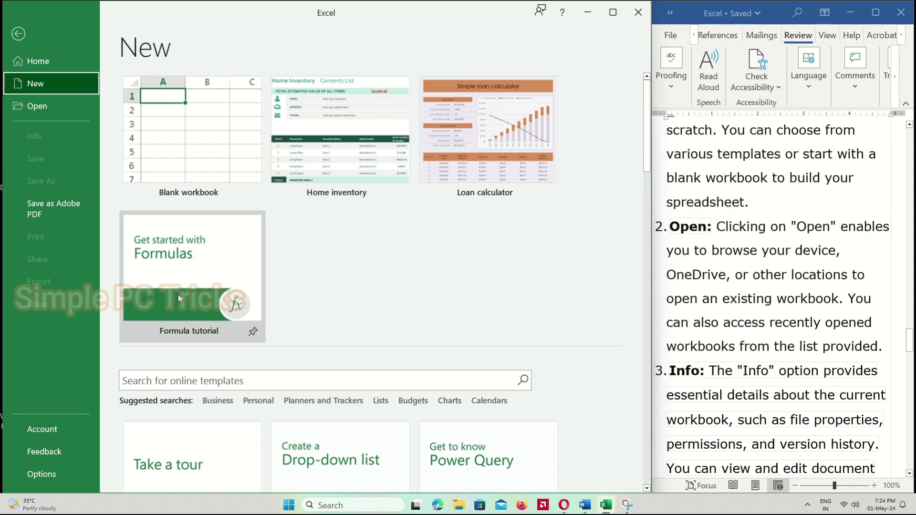
scroll(393, 454, "down", 2)
scroll(522, 362, "down", 18)
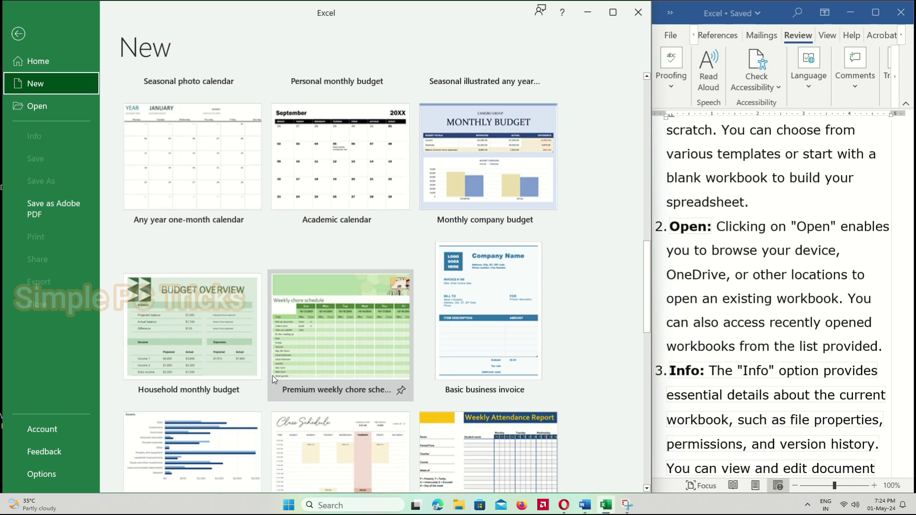
scroll(273, 376, "down", 6)
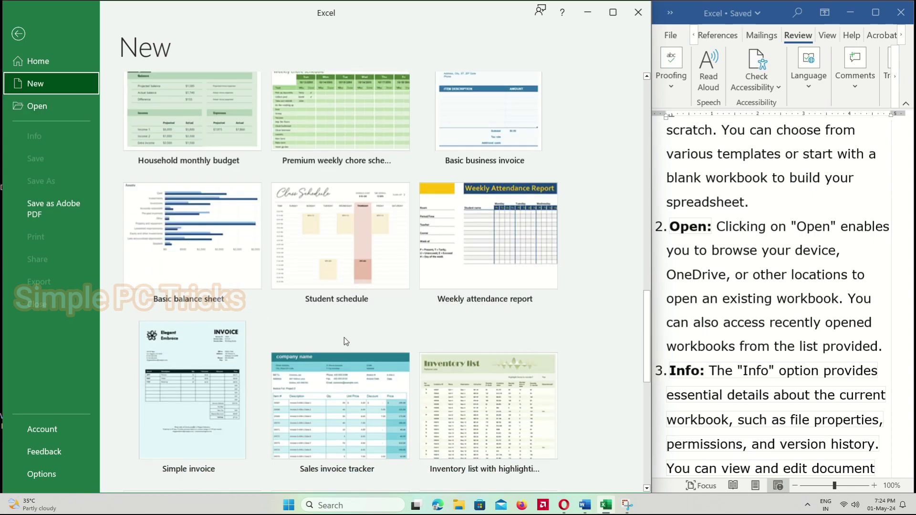
- Examine the locations from which an existing workbook can be opened: OneDrive, This PC and Browse
left_click(32, 107)
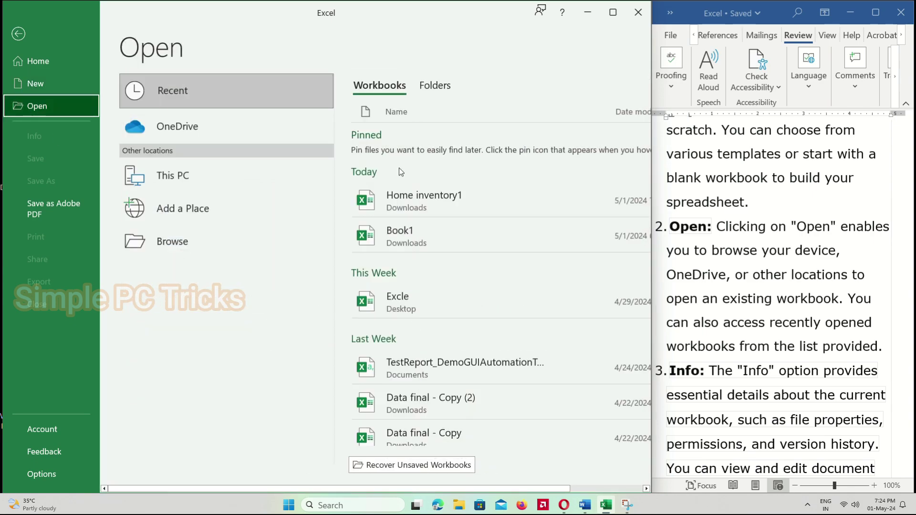
left_click(180, 127)
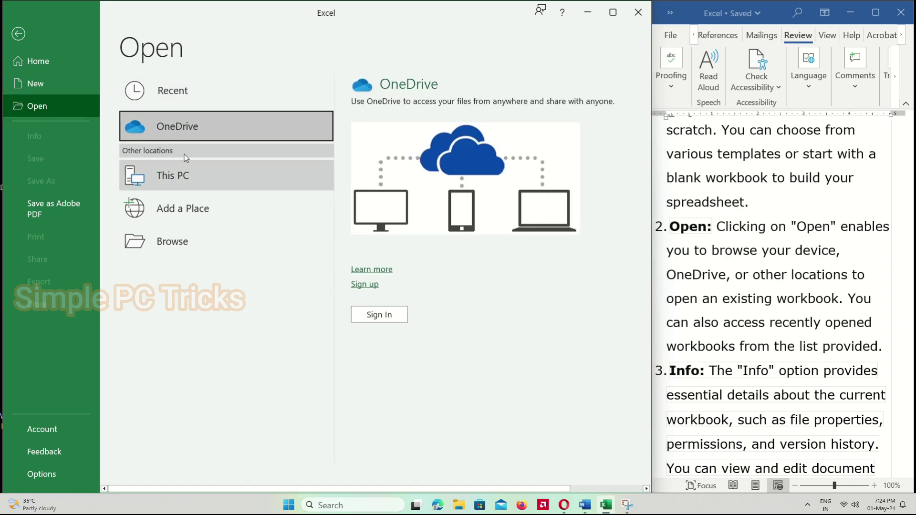
left_click(184, 165)
left_click(184, 239)
key("Escape")
- Open the recent workbook Home inventory1 and stretch its window to the full height of the screen
left_click(170, 90)
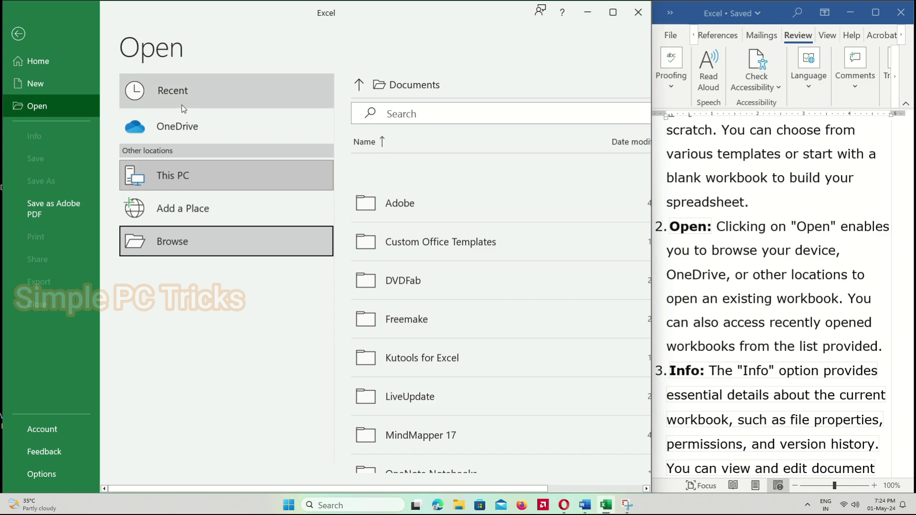
left_click(430, 192)
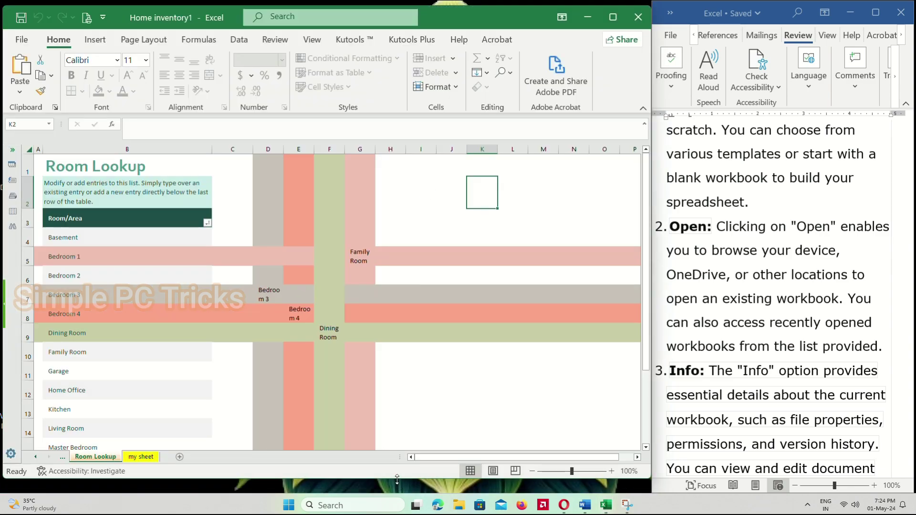
double_click(397, 479)
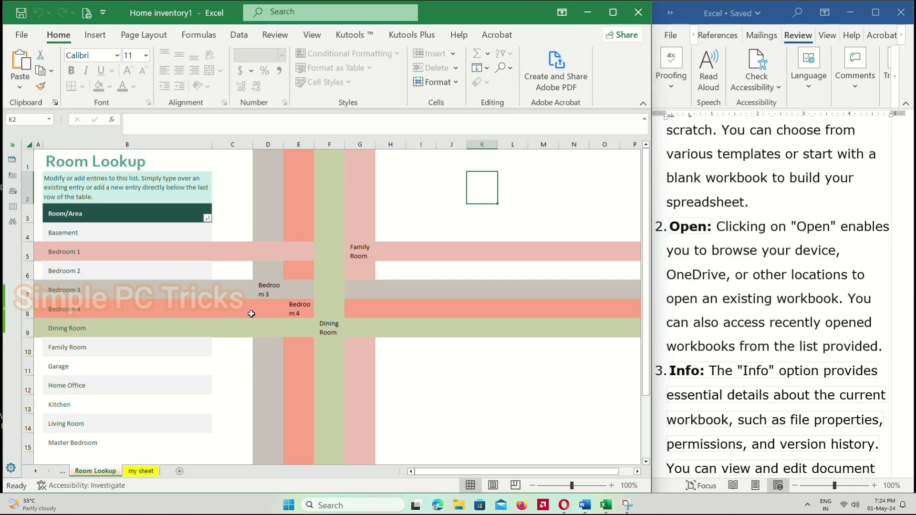
- Enable the blocked active content of the Home inventory1 workbook for this session
left_click(22, 35)
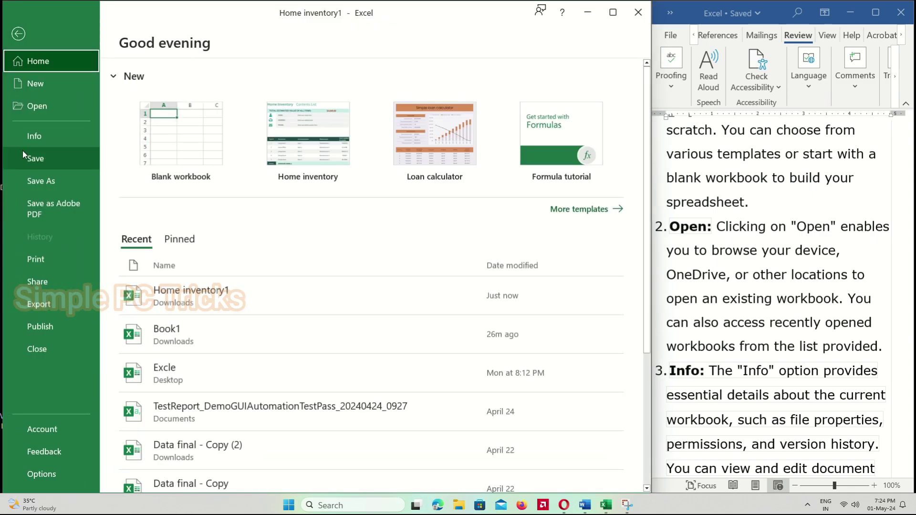
left_click(37, 138)
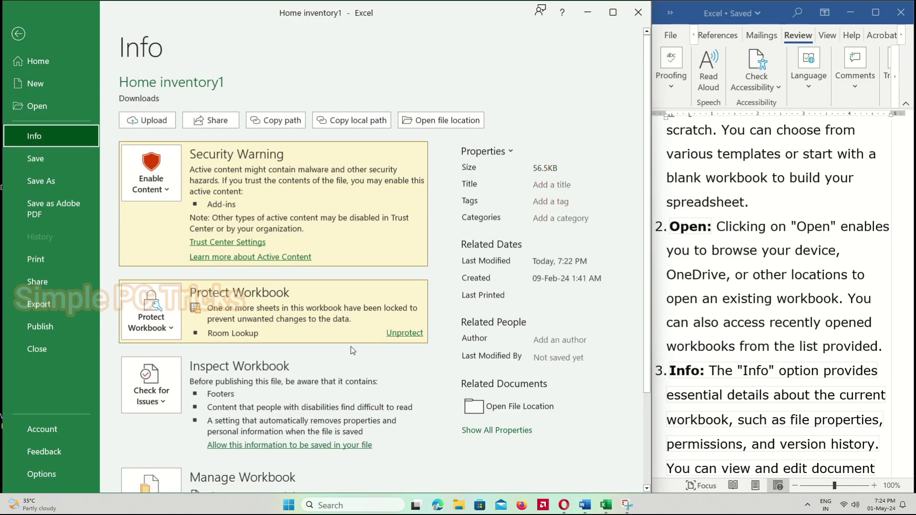
scroll(555, 191, "down", 2)
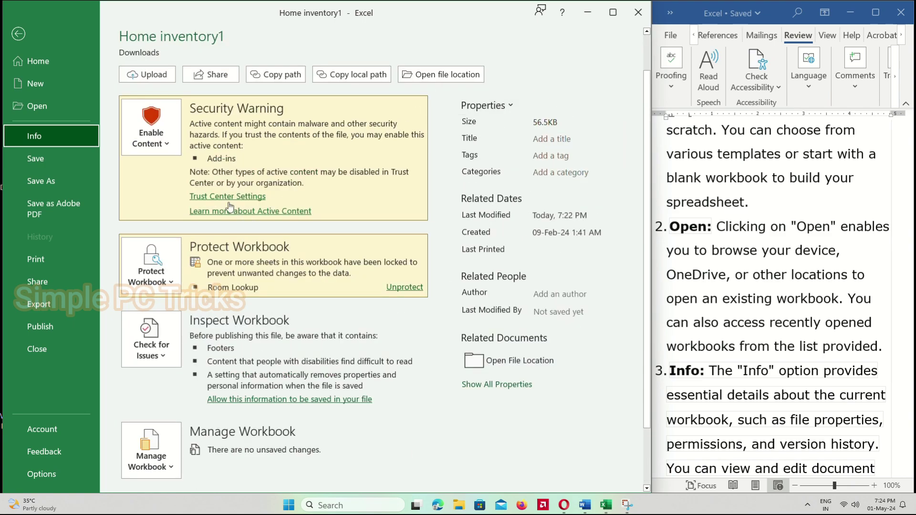
left_click(151, 138)
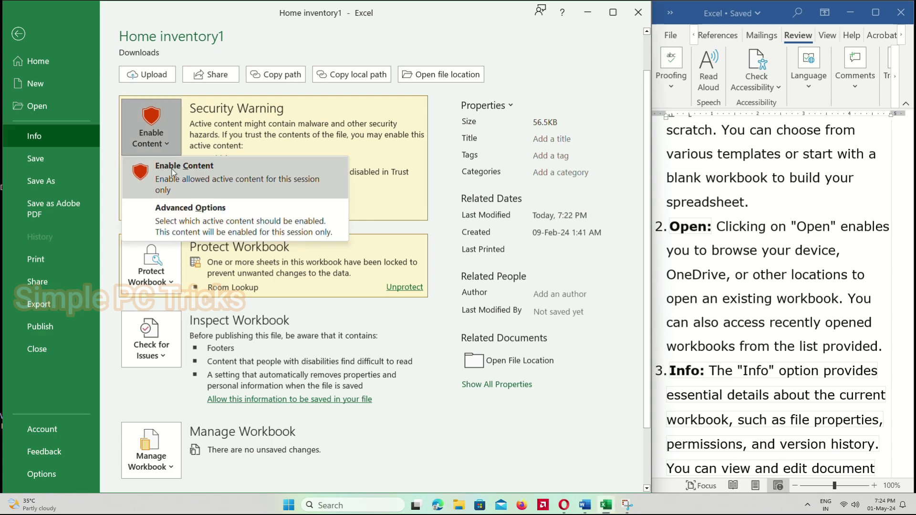
left_click(172, 168)
- Examine the workbook's Info page, including the issue checking and version management options
left_click(25, 34)
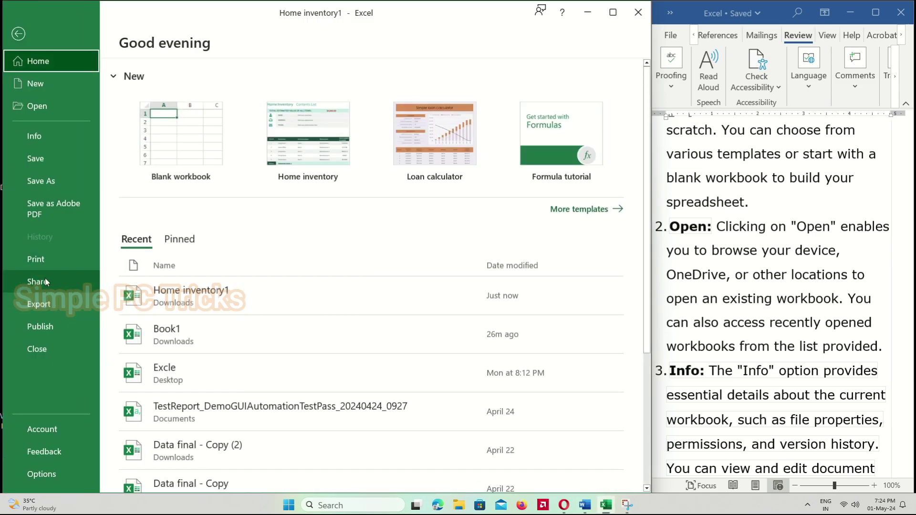
left_click(36, 141)
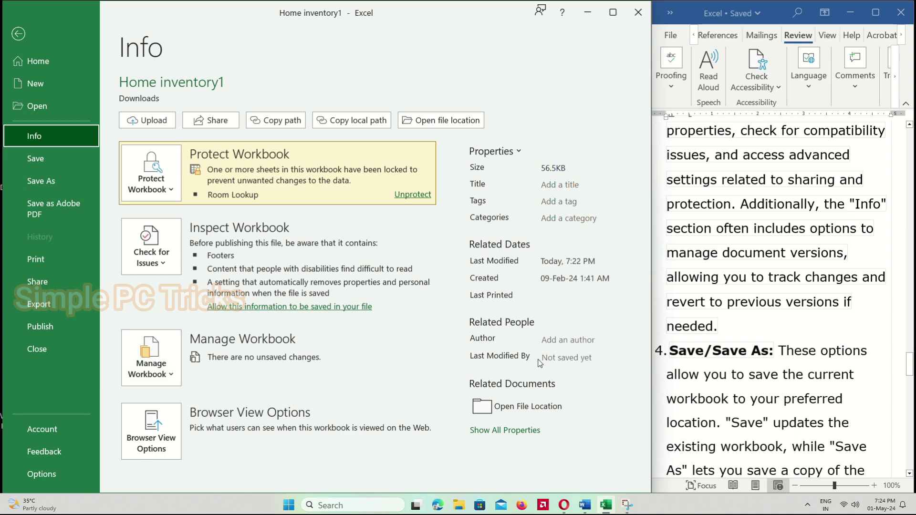
left_click(129, 273)
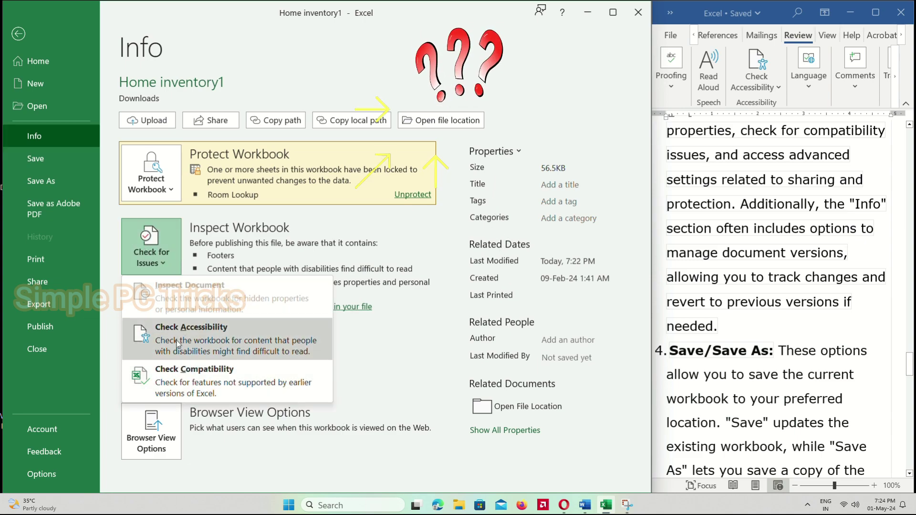
left_click(396, 346)
left_click(143, 378)
left_click(162, 190)
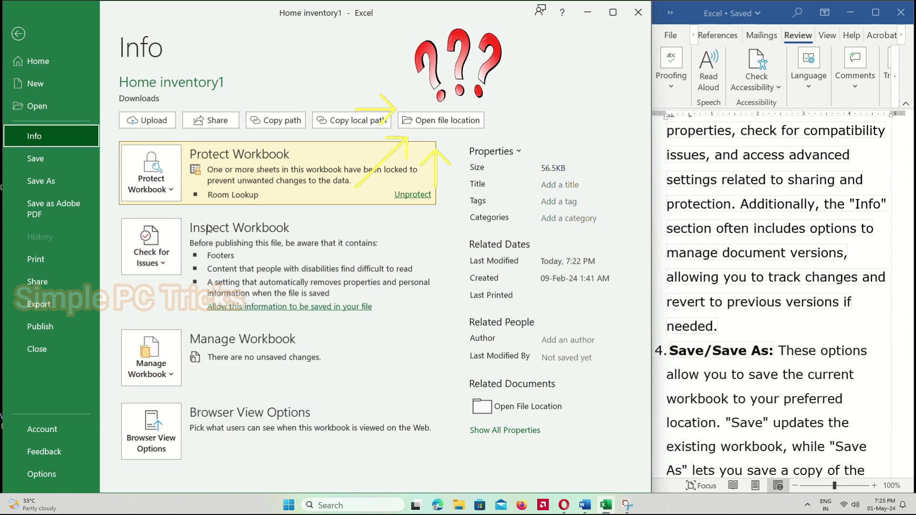
- Remove the protection from the Room Lookup sheet by entering the sheet password
left_click(162, 190)
left_click(198, 312)
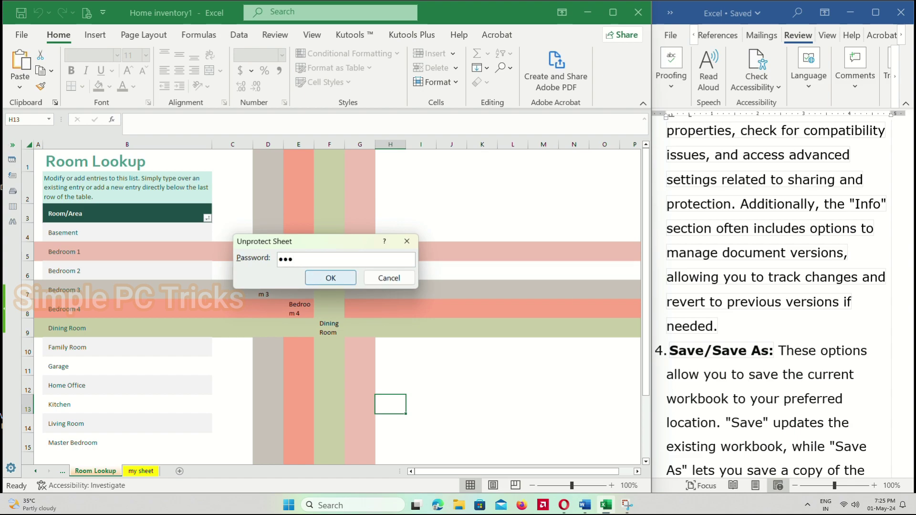
key("Return")
- Enter 1 in cell K2 of the Room Lookup sheet
left_click(484, 200)
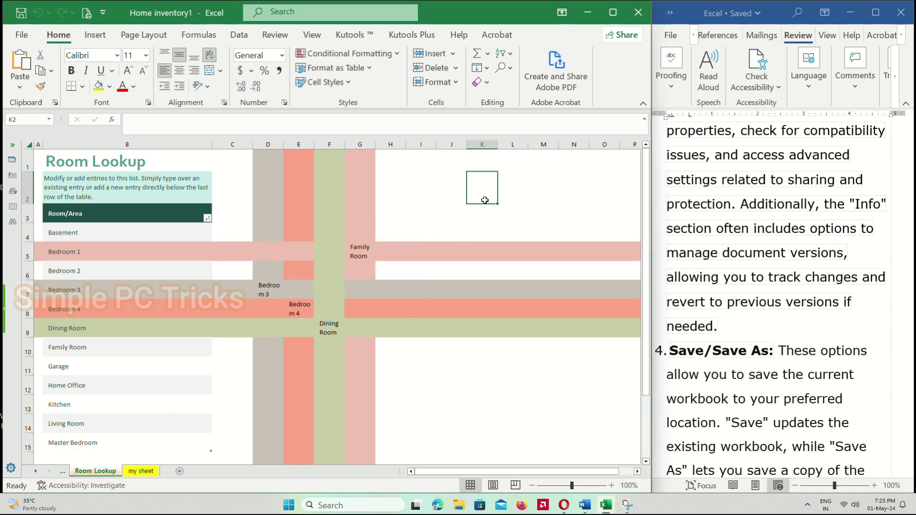
type("1")
key("Return")
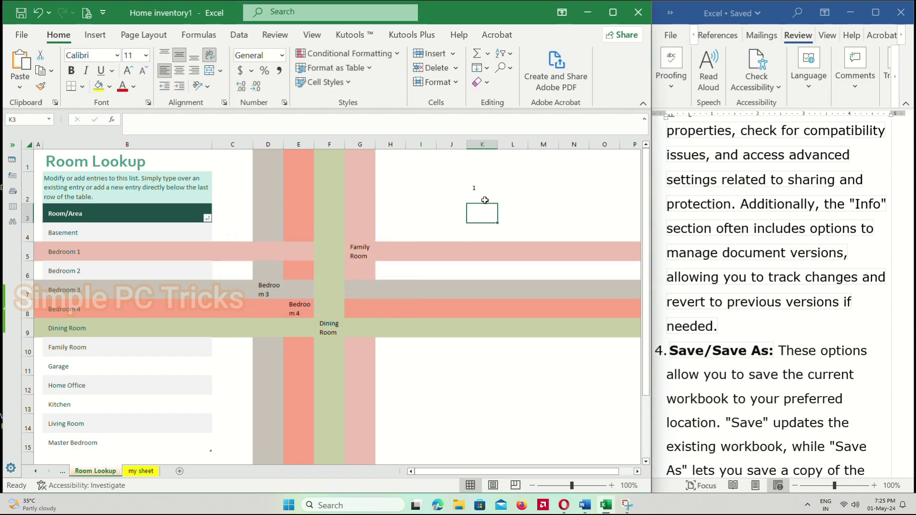
- Protect the Room Lookup sheet with a password, allowing only selection of locked and unlocked cells, and re-enter the password
right_click(101, 472)
left_click(144, 386)
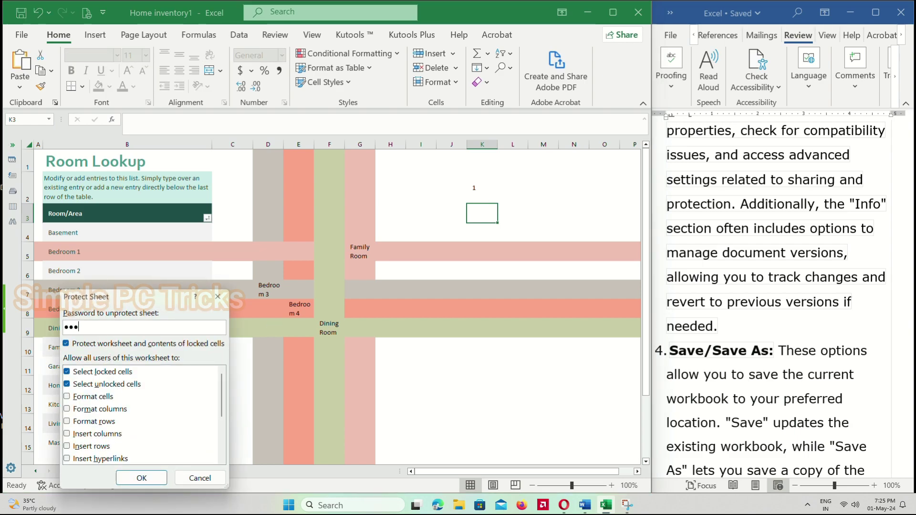
left_click(142, 478)
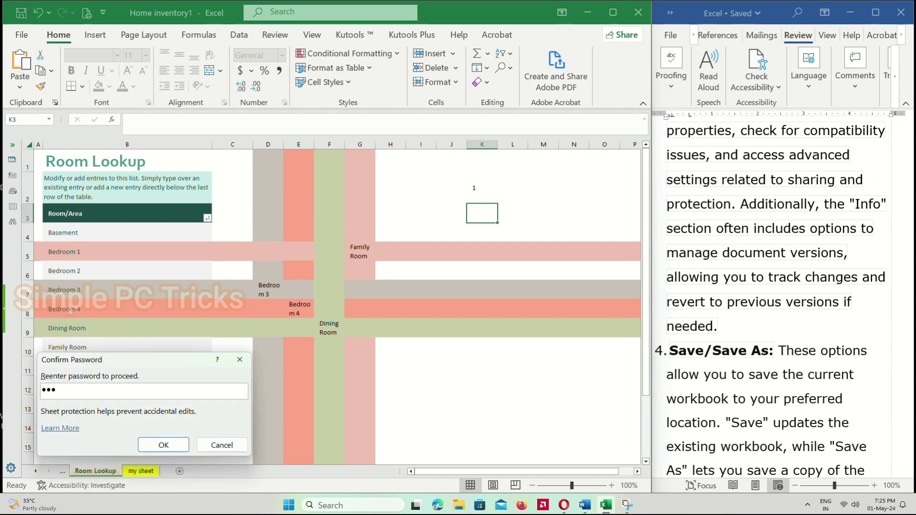
key("Return")
left_click(505, 216)
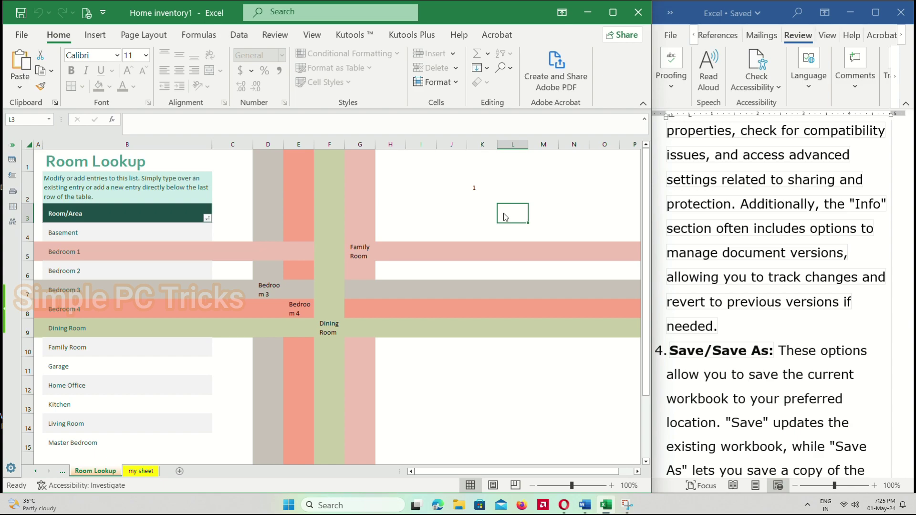
- Examine the Save As locations and the file name and type settings for saving the workbook, without saving
left_click(18, 32)
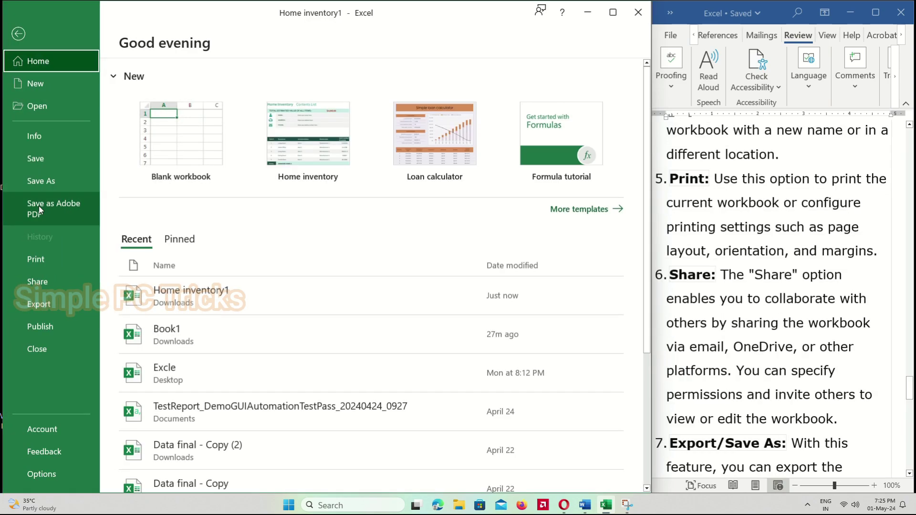
left_click(39, 184)
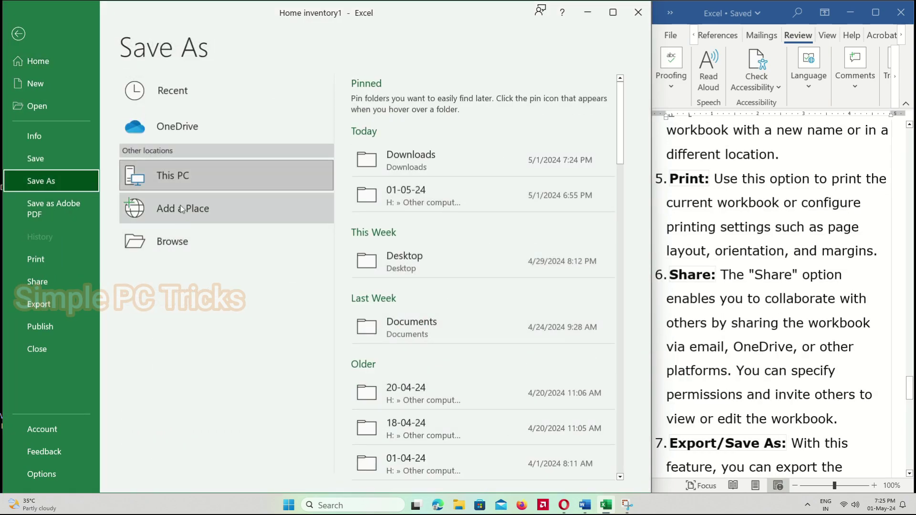
left_click(178, 244)
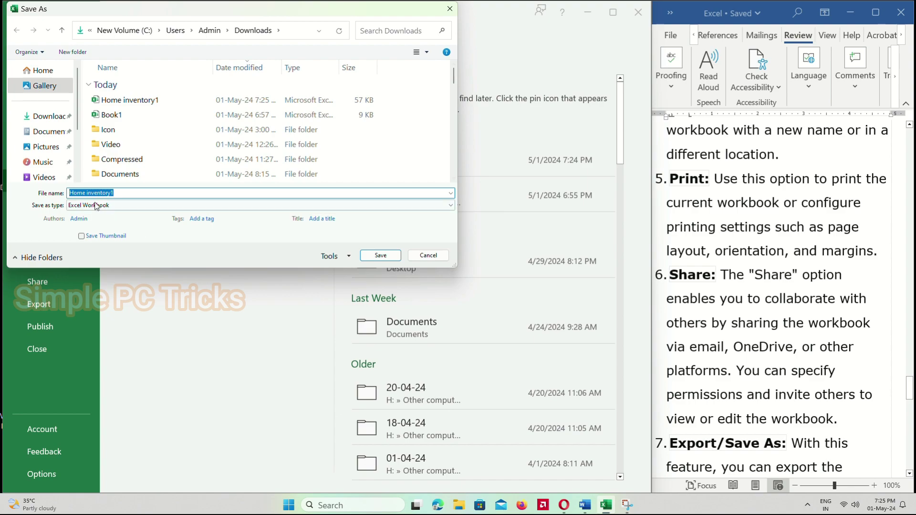
left_click(203, 196)
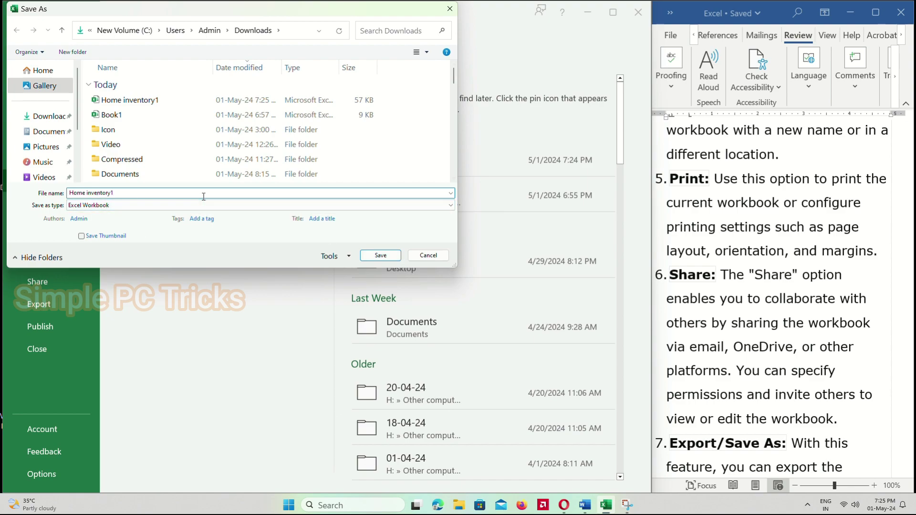
left_click(428, 255)
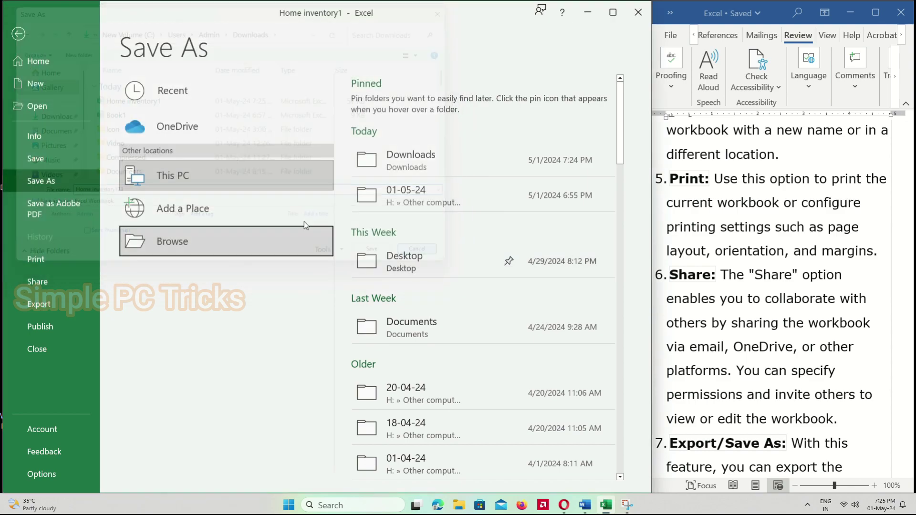
- Set the print scaling of the Room Lookup sheet to Fit Sheet on One Page
left_click(35, 259)
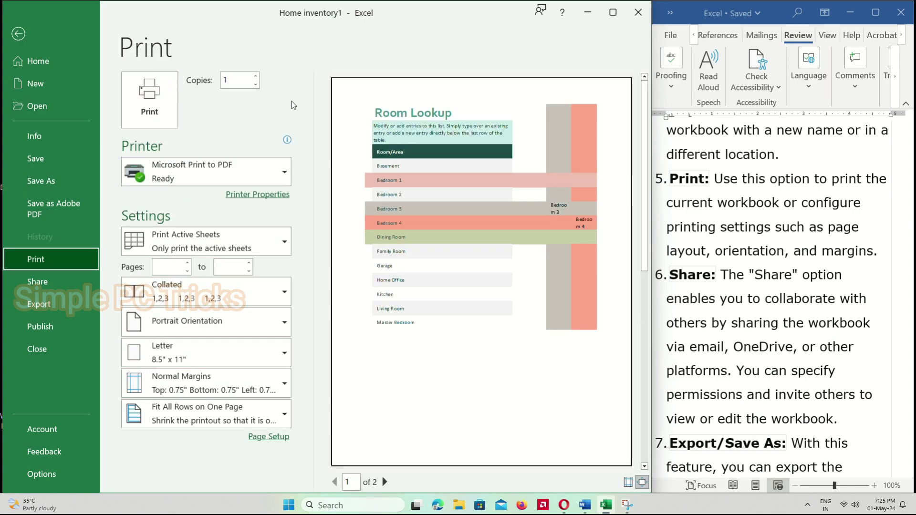
left_click(176, 411)
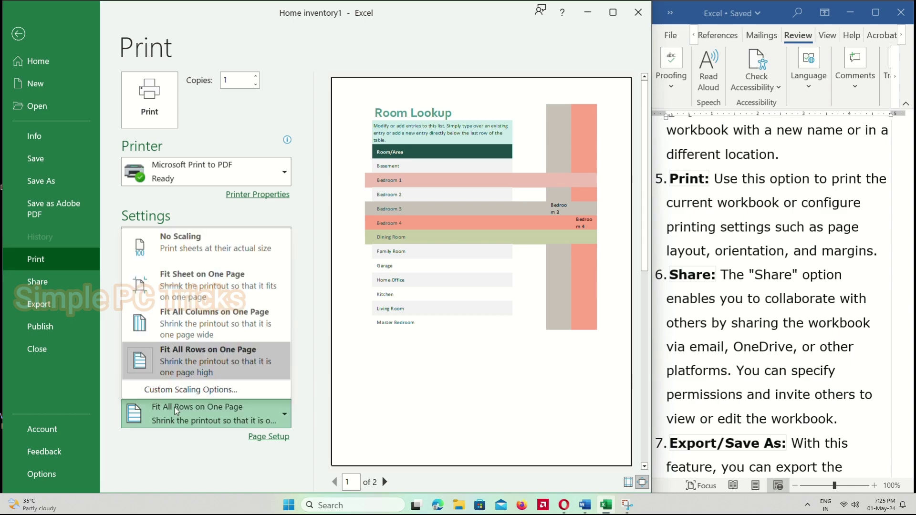
left_click(199, 289)
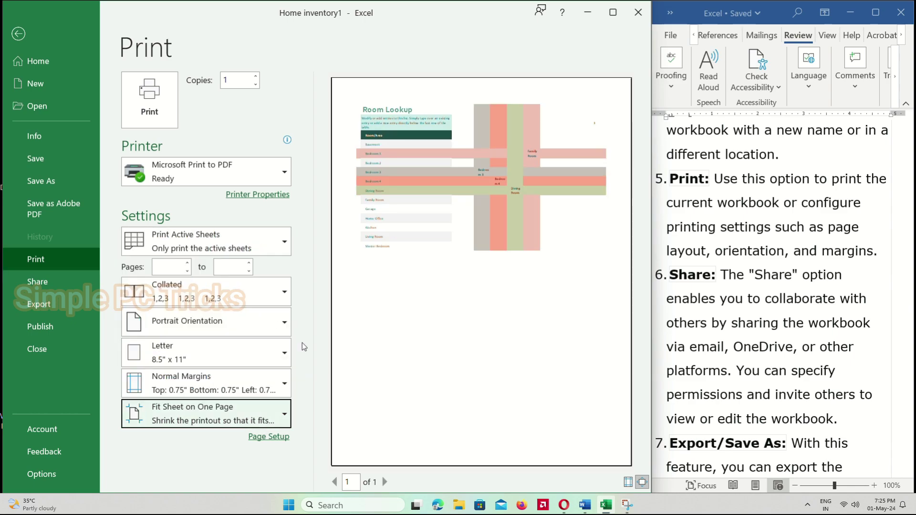
- Review the workbook's sharing options and export formats, including PDF/XPS and the available file types
left_click(38, 282)
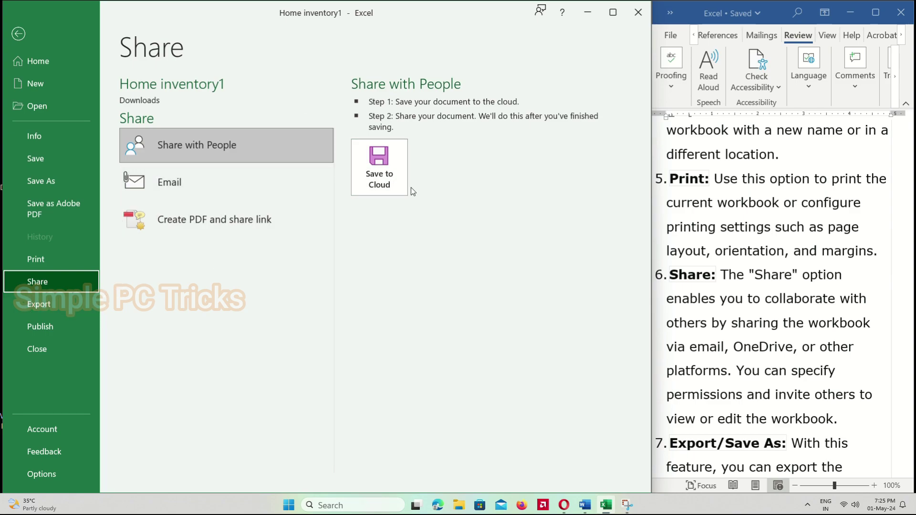
left_click(48, 310)
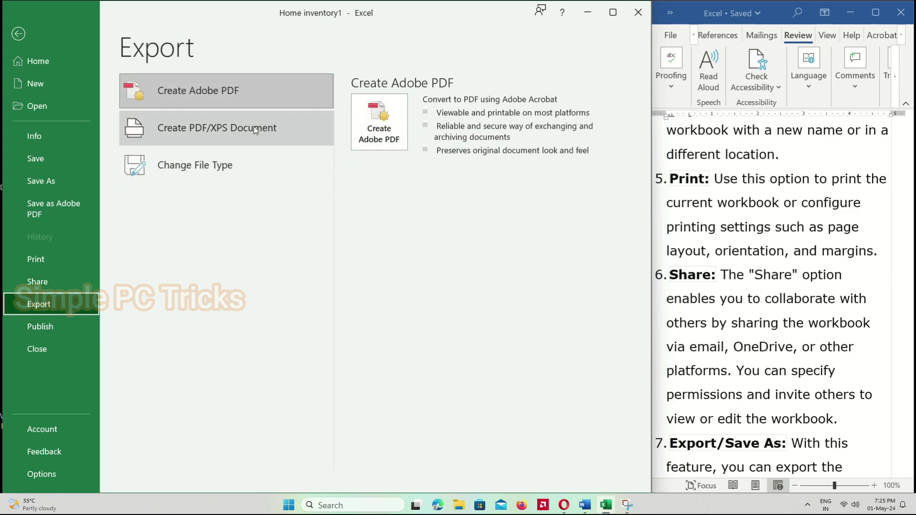
left_click(247, 136)
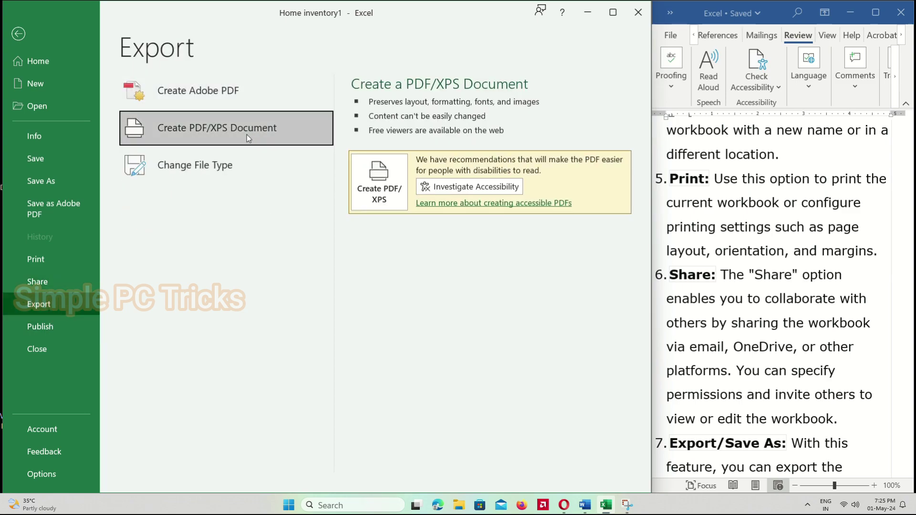
left_click(189, 163)
scroll(430, 170, "down", 3)
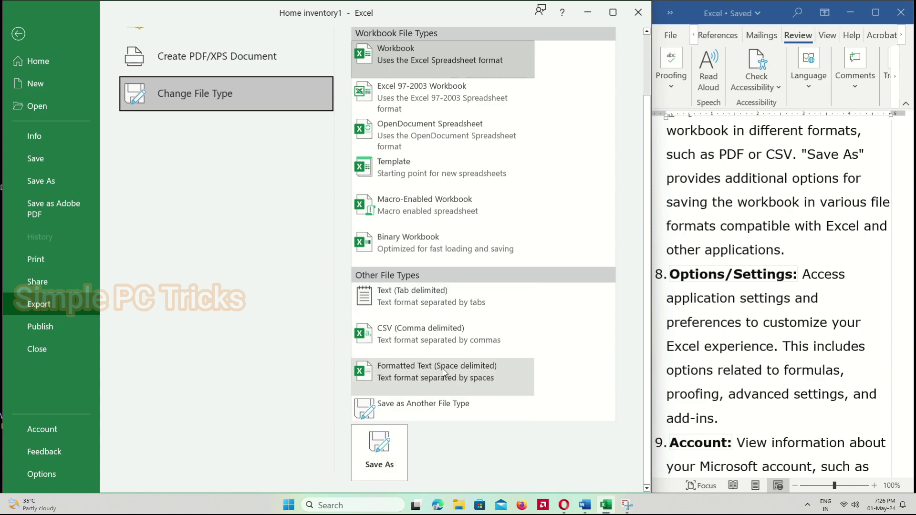
scroll(443, 369, "up", 3)
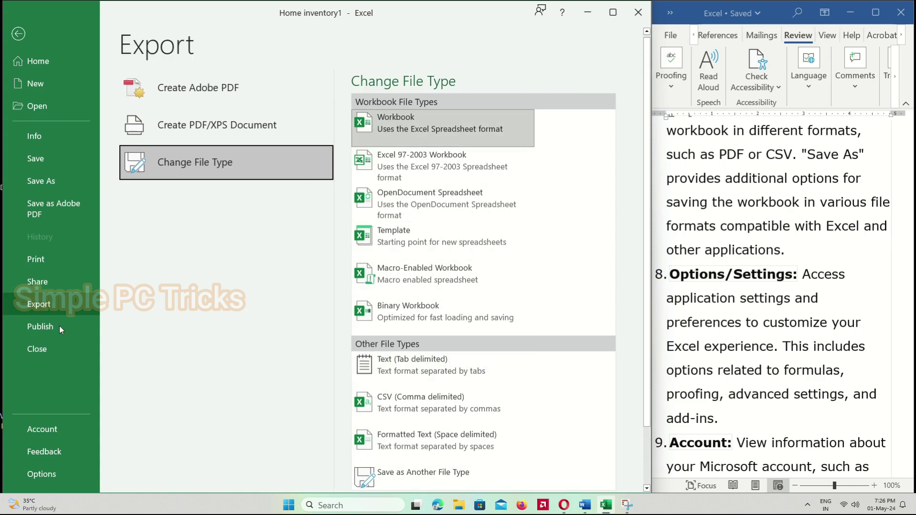
- Review the Formulas, Data, Trust Center, Add-ins, Advanced and Accessibility categories of Excel Options, leaving without applying changes
scroll(451, 301, "down", 2)
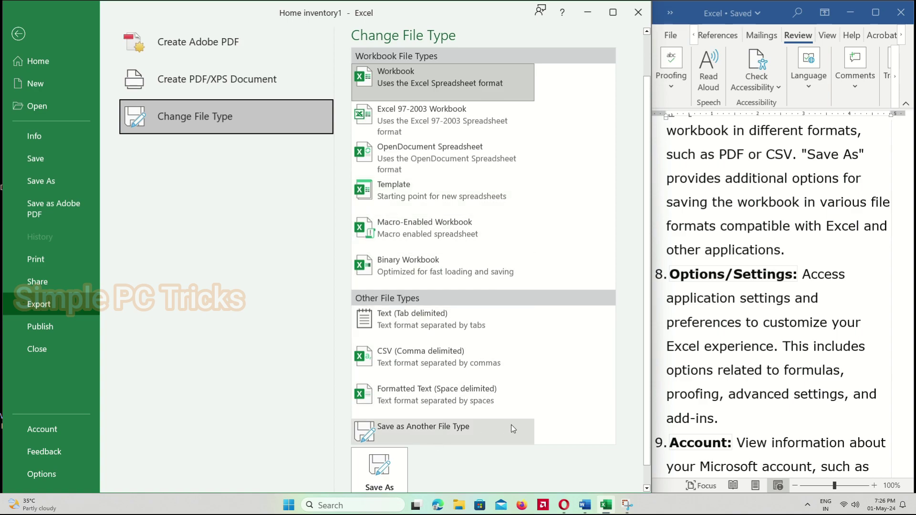
left_click(50, 478)
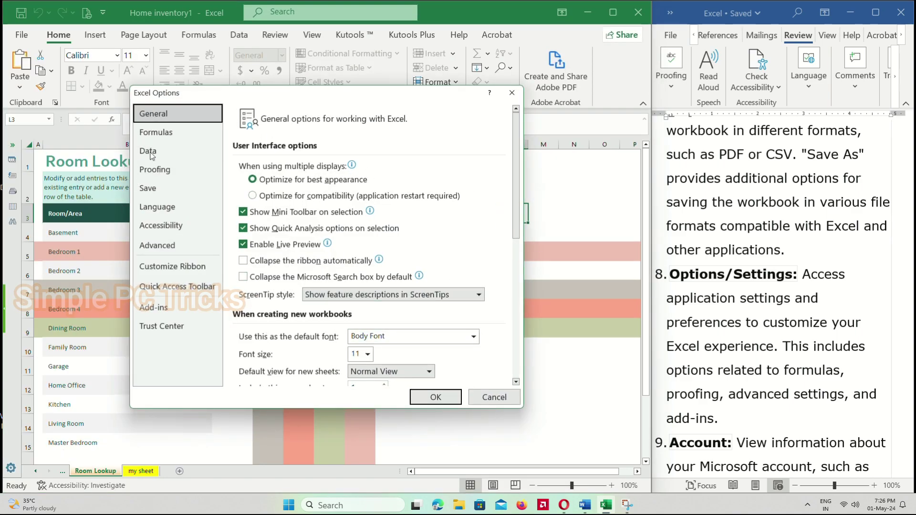
left_click(167, 138)
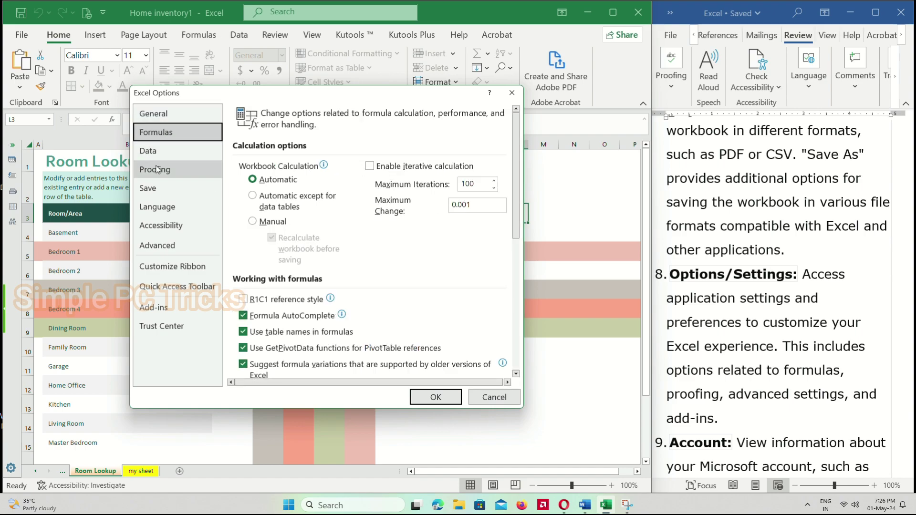
left_click(153, 151)
scroll(288, 299, "down", 1)
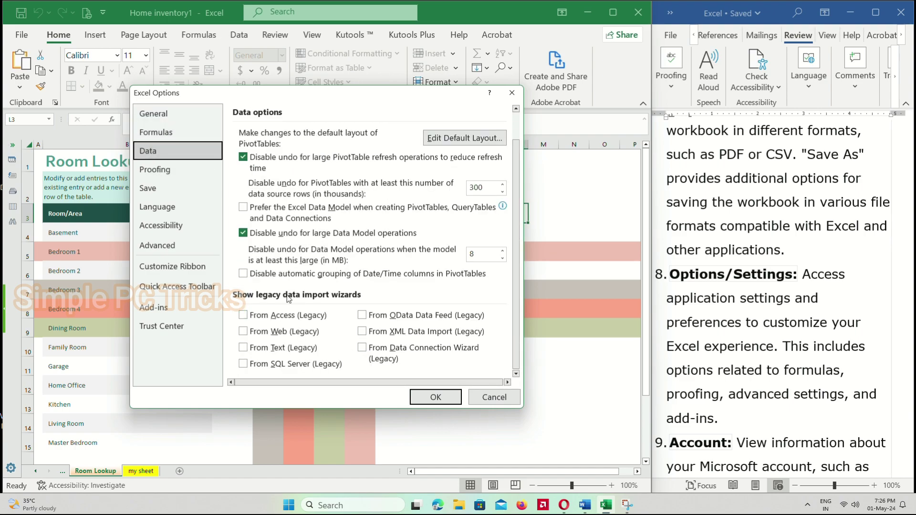
left_click(173, 329)
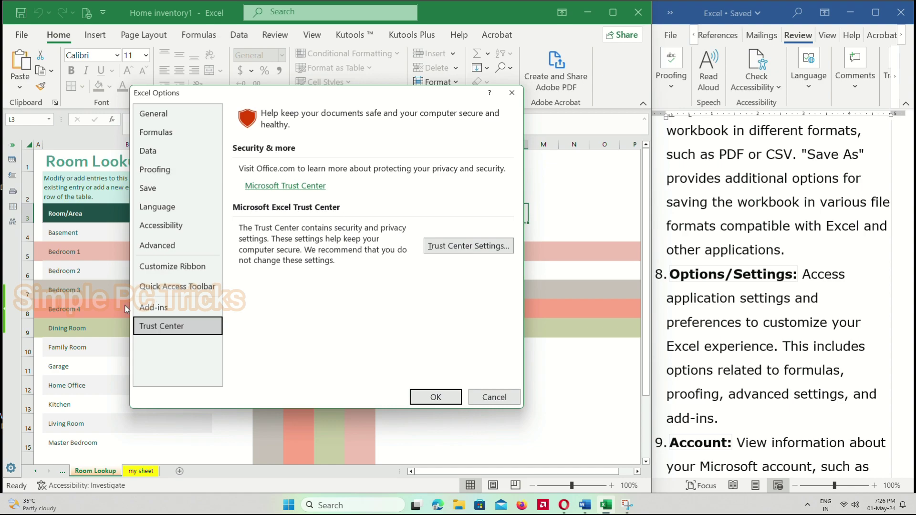
left_click(152, 309)
left_click(157, 245)
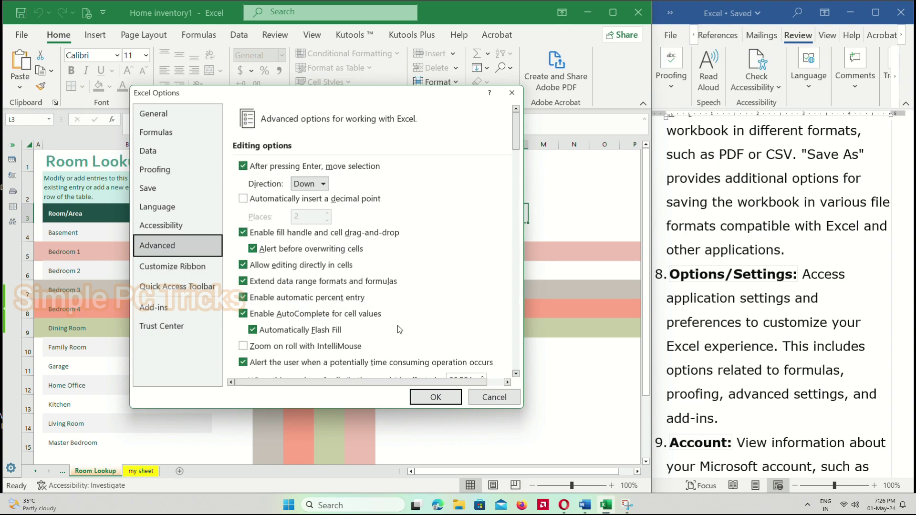
scroll(398, 316, "down", 12)
left_click(180, 226)
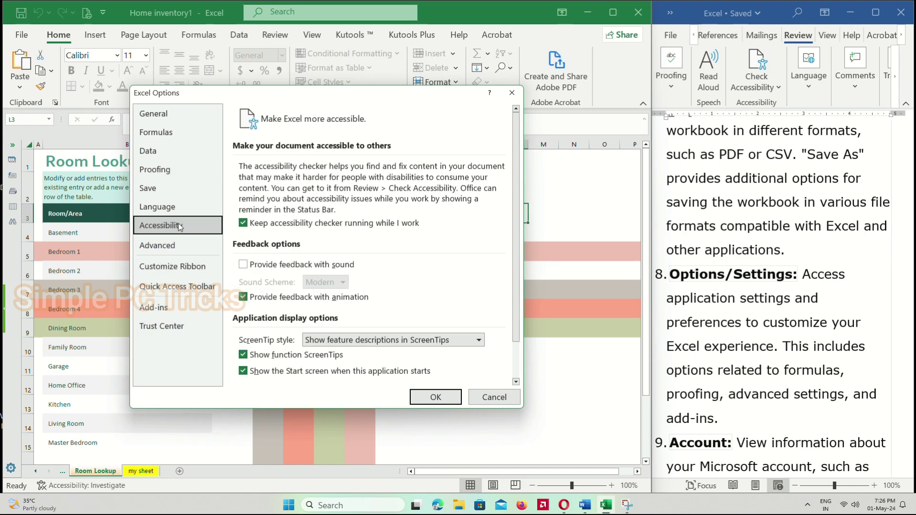
left_click(474, 394)
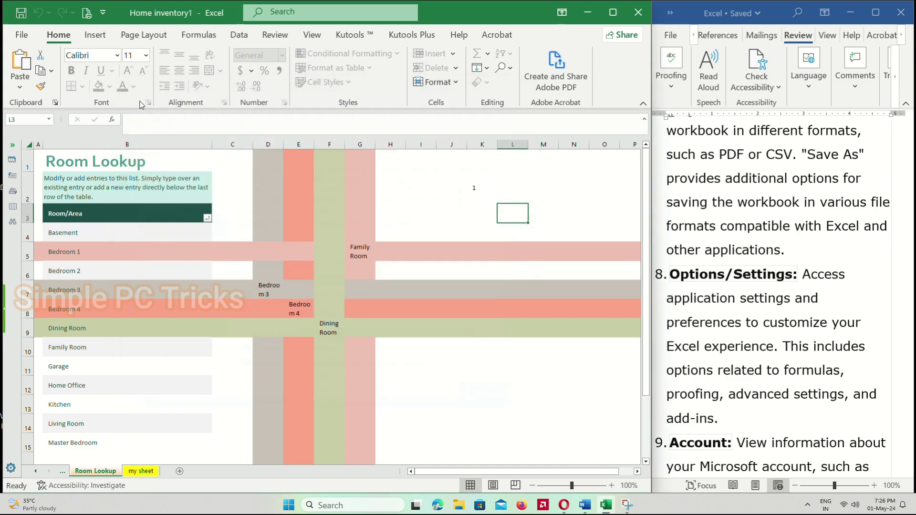
- View the Office account and product information, and the options for sending feedback to Microsoft
left_click(21, 35)
left_click(35, 428)
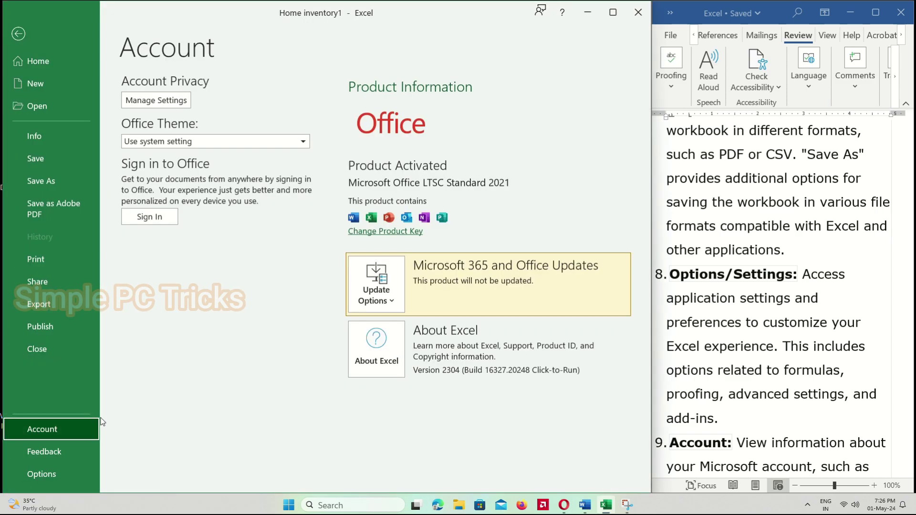
left_click(57, 449)
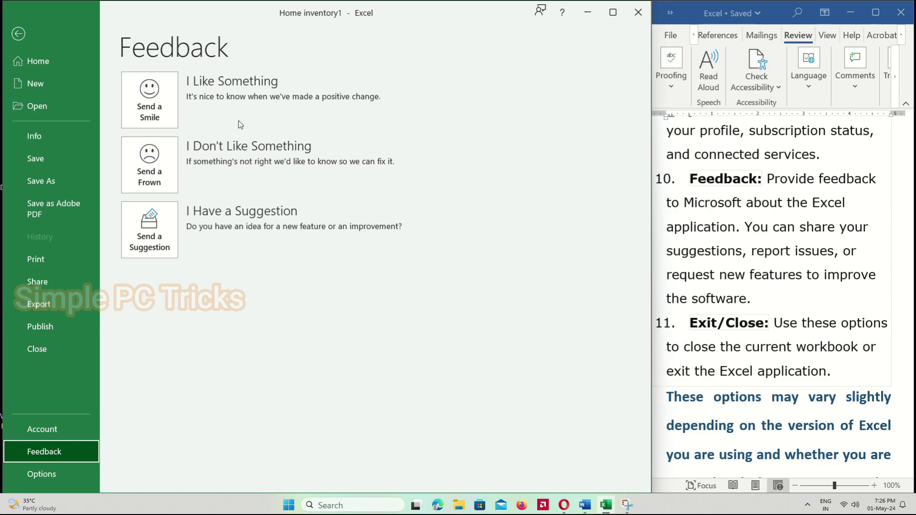
- Close the Home inventory1 workbook while keeping Excel open, answering the save prompt
left_click(42, 349)
left_click(405, 270)
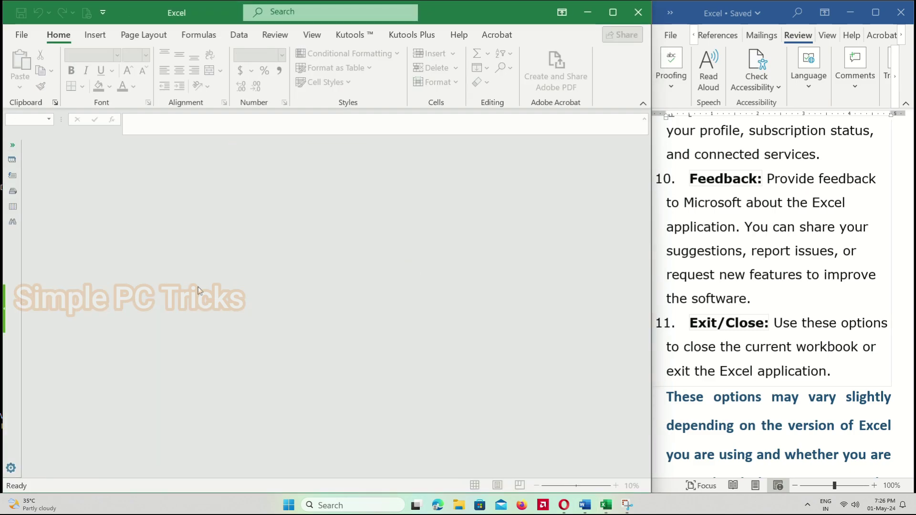